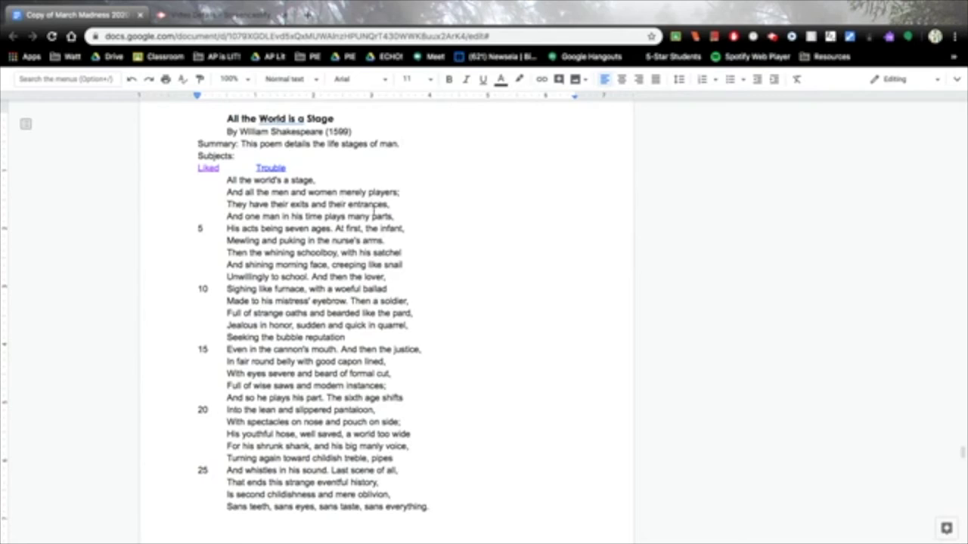
Select and then deselect the poem's fourth line, and pause the Screencastify recording
{"action": "left_click_drag", "start_coordinate": [227, 217], "coordinate": [394, 217]}
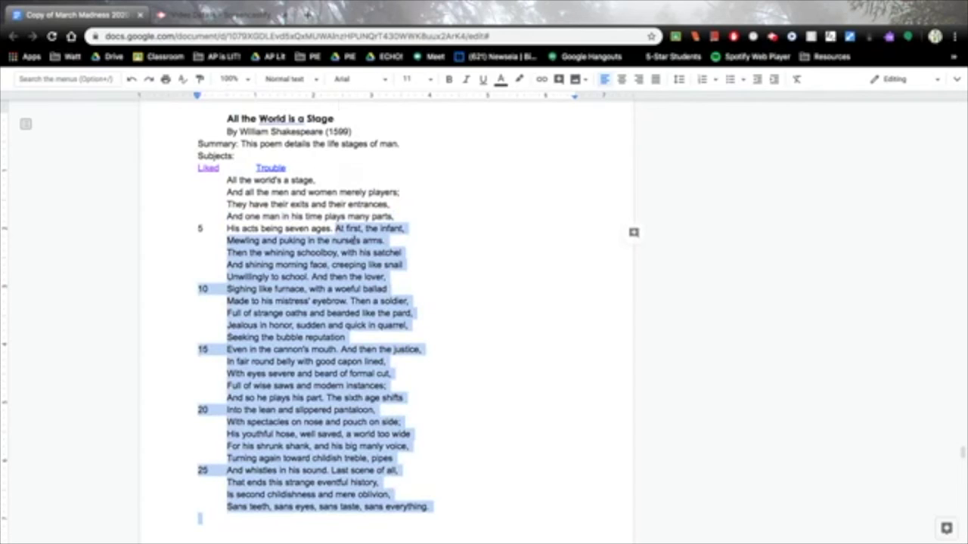
{"action": "left_click", "coordinate": [392, 227]}
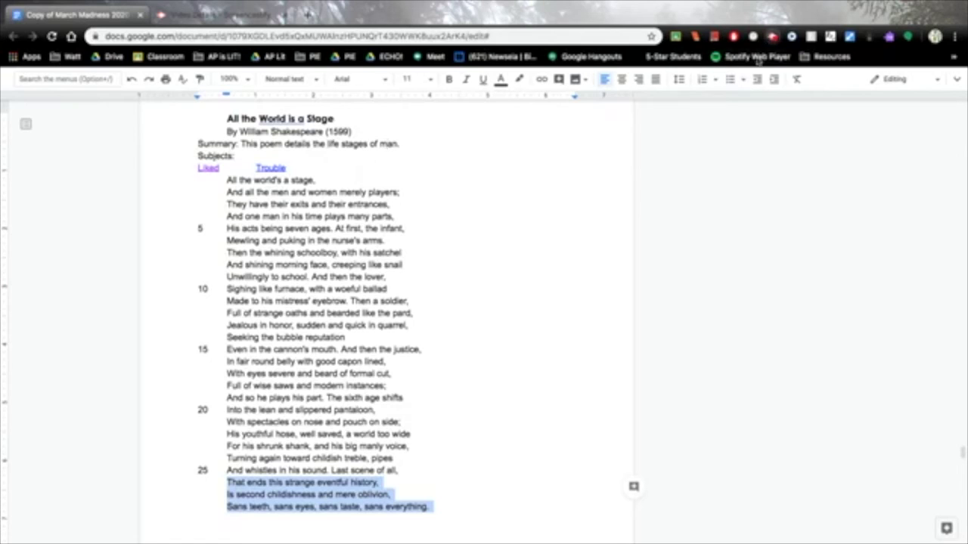
{"action": "left_click", "coordinate": [772, 36]}
{"action": "left_click", "coordinate": [703, 164]}
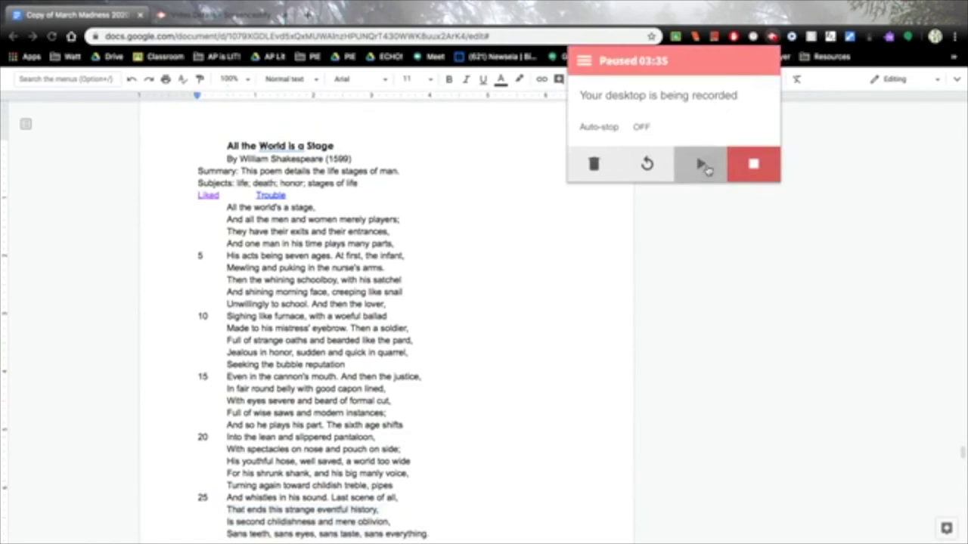
{"action": "left_click", "coordinate": [705, 166]}
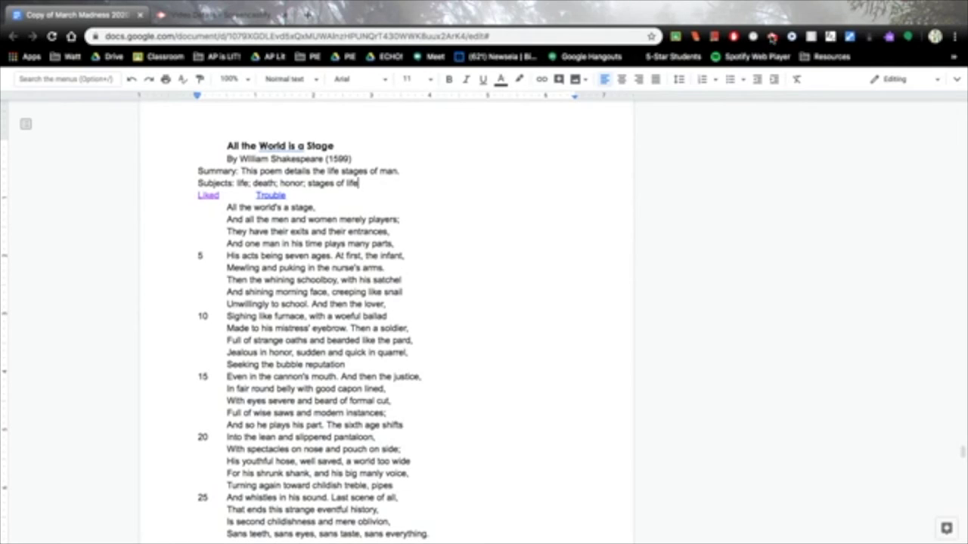
{"action": "left_click", "coordinate": [772, 38]}
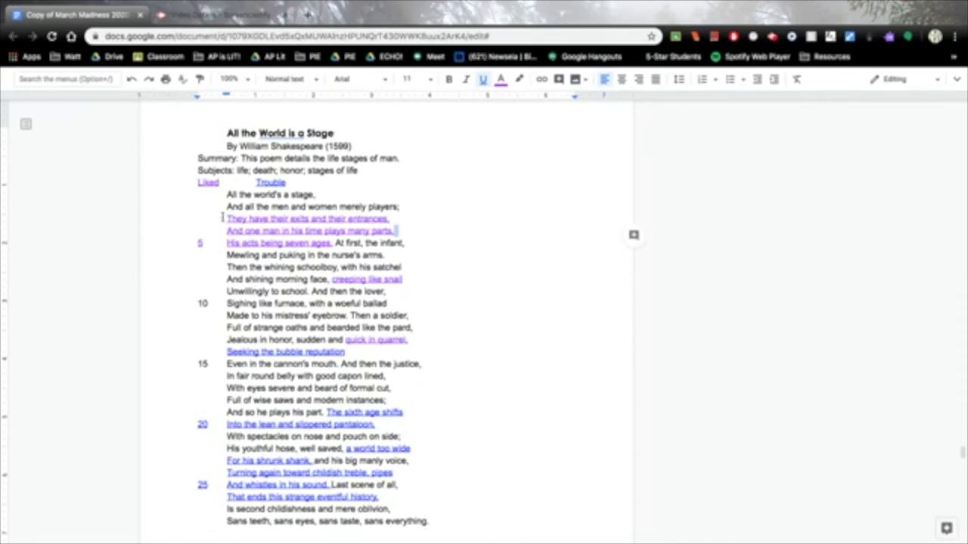
Select the liked passages on lines 3–5 and 'creeping like snail', then move to 'quick in quarrel'
{"action": "left_click_drag", "start_coordinate": [329, 243], "coordinate": [226, 220]}
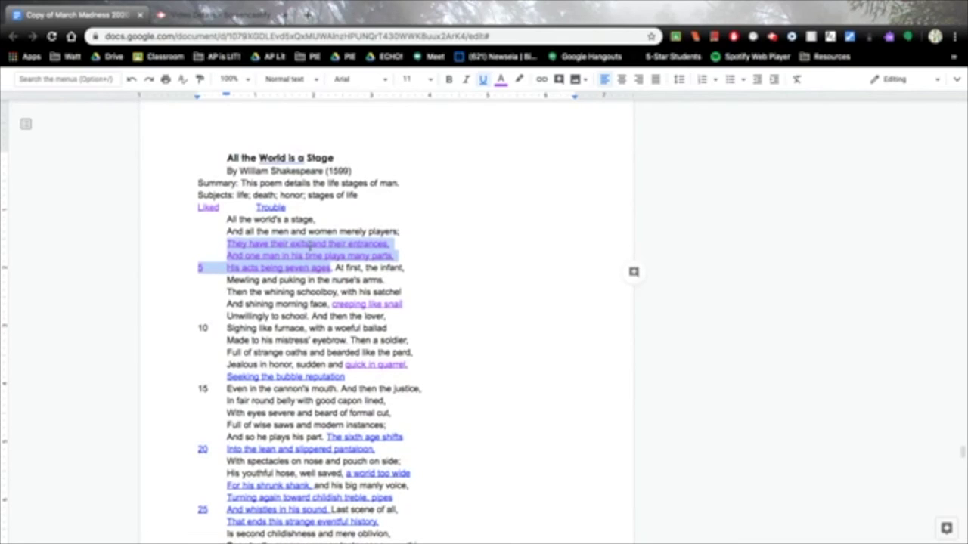
{"action": "scroll", "coordinate": [312, 336], "scroll_direction": "down", "scroll_amount": 2}
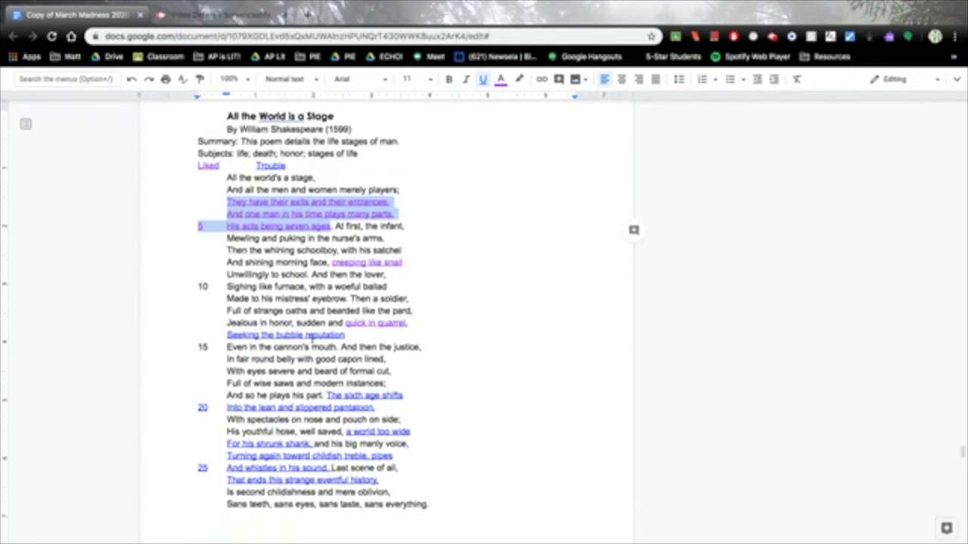
{"action": "left_click", "coordinate": [333, 263]}
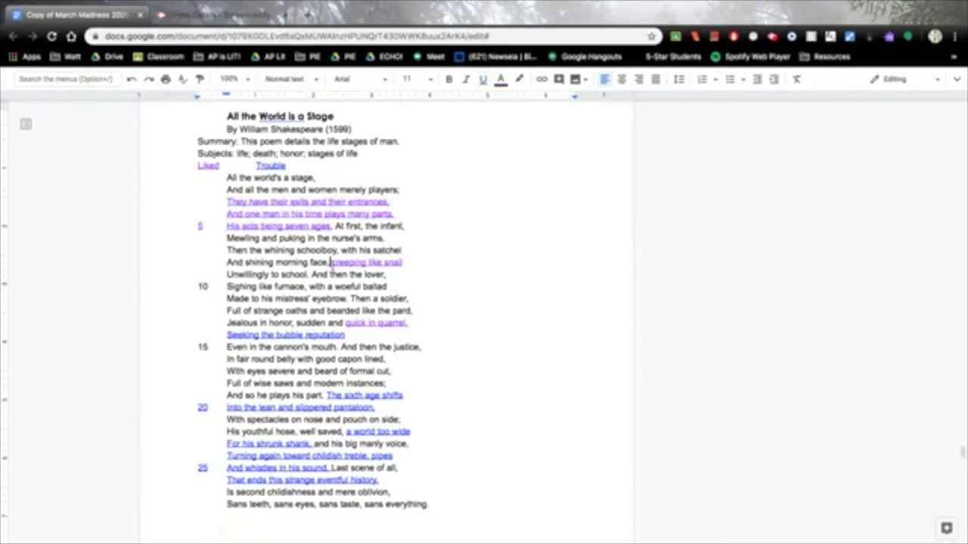
{"action": "left_click_drag", "start_coordinate": [333, 263], "coordinate": [403, 263]}
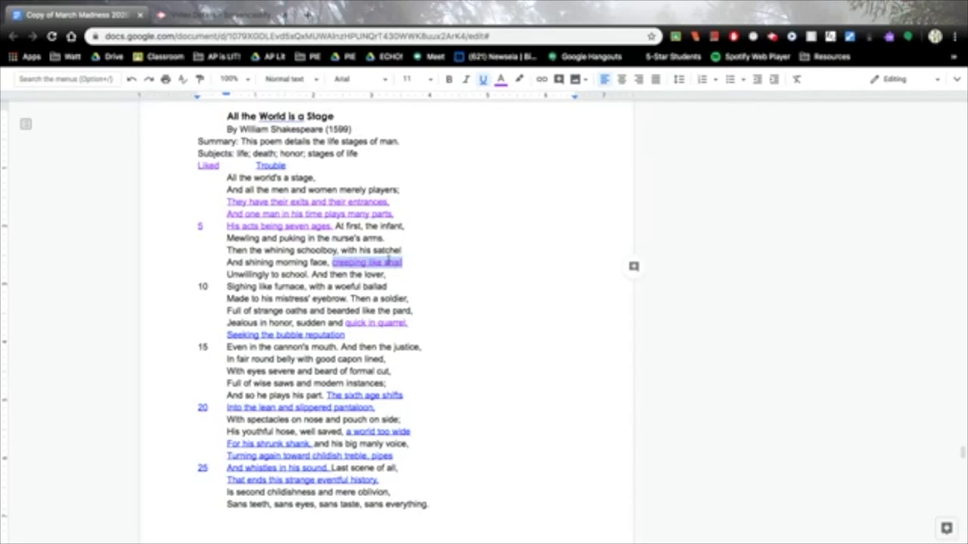
{"action": "left_click", "coordinate": [345, 324]}
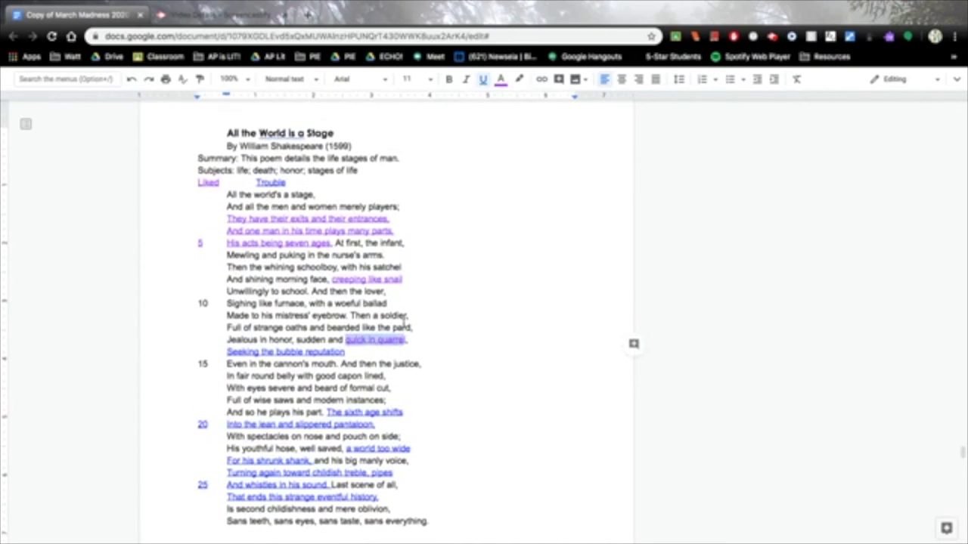
{"action": "scroll", "coordinate": [360, 341], "scroll_direction": "down", "scroll_amount": 3}
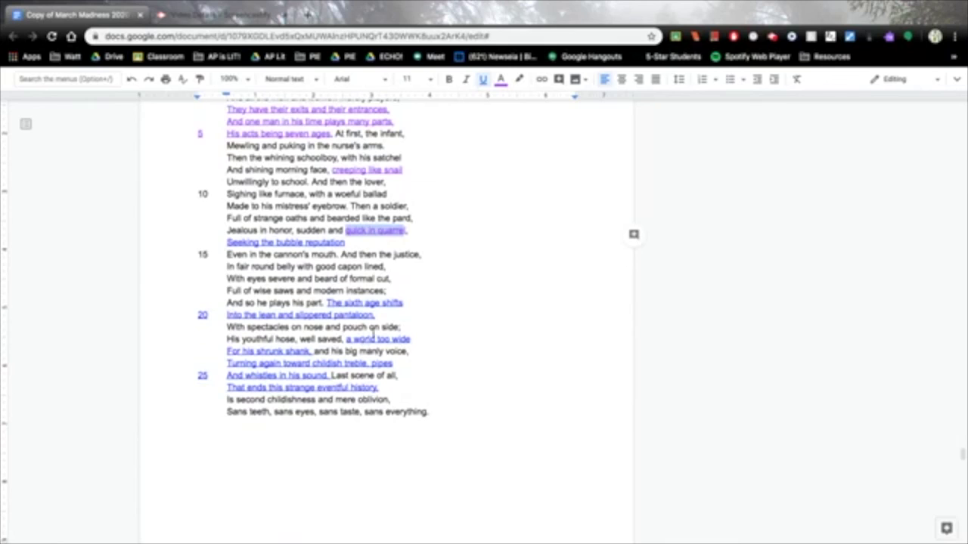
{"action": "left_click_drag", "start_coordinate": [218, 243], "coordinate": [353, 242]}
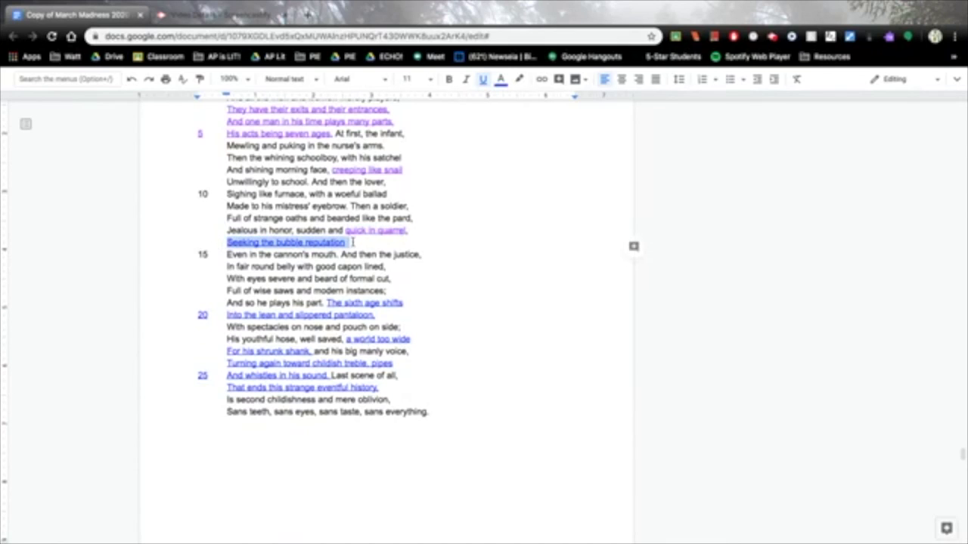
{"action": "left_click", "coordinate": [327, 303]}
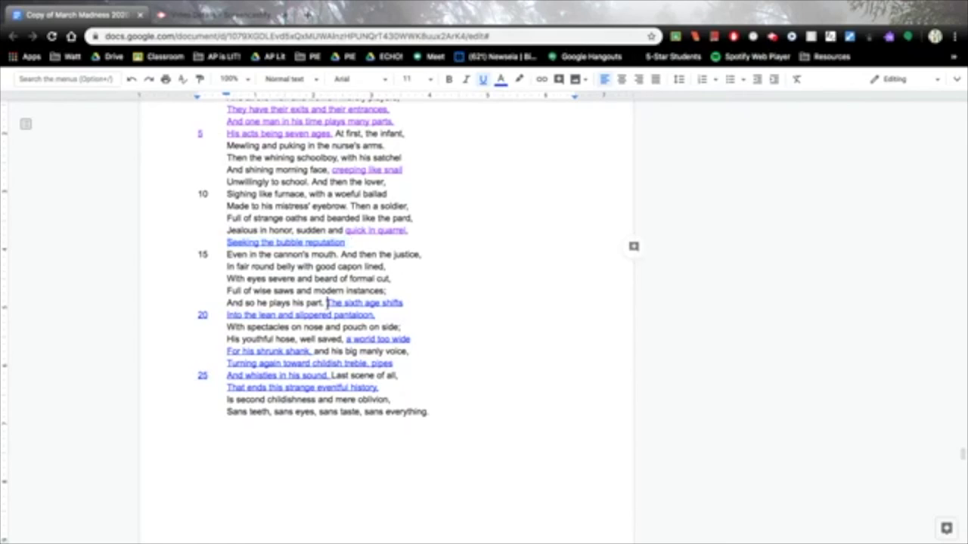
{"action": "left_click_drag", "start_coordinate": [327, 303], "coordinate": [386, 311]}
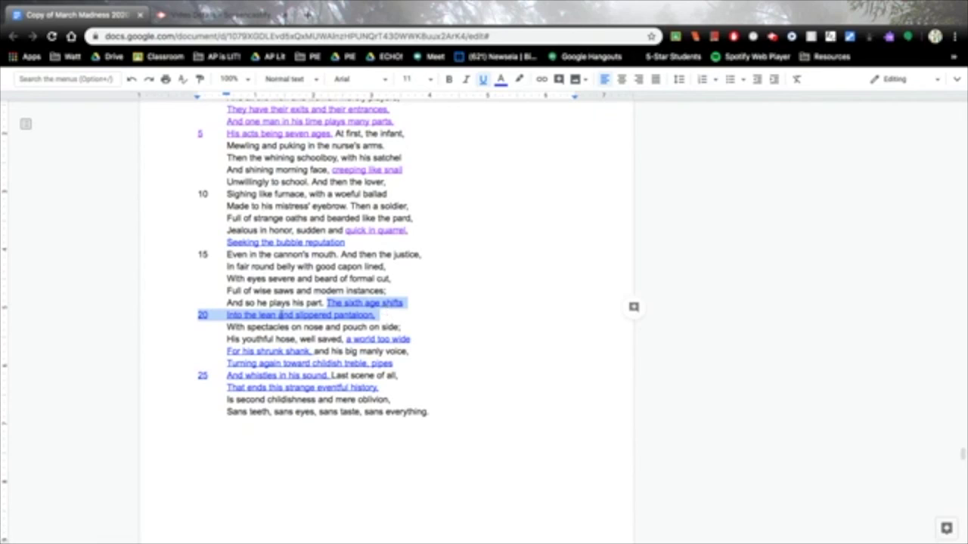
{"action": "left_click", "coordinate": [254, 316]}
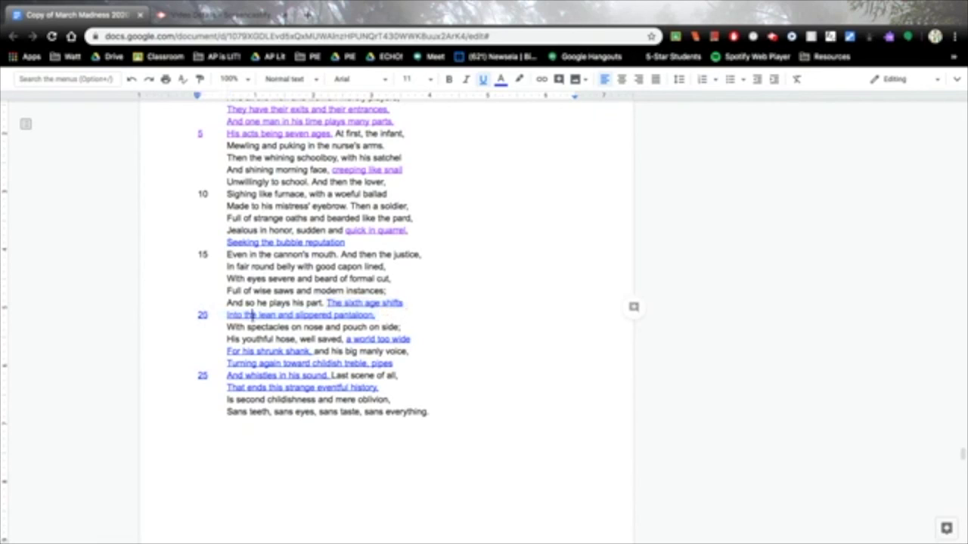
{"action": "mouse_move", "coordinate": [260, 314]}
{"action": "left_mouse_down"}
{"action": "mouse_move", "coordinate": [380, 314]}
{"action": "mouse_move", "coordinate": [310, 352]}
{"action": "left_mouse_up"}
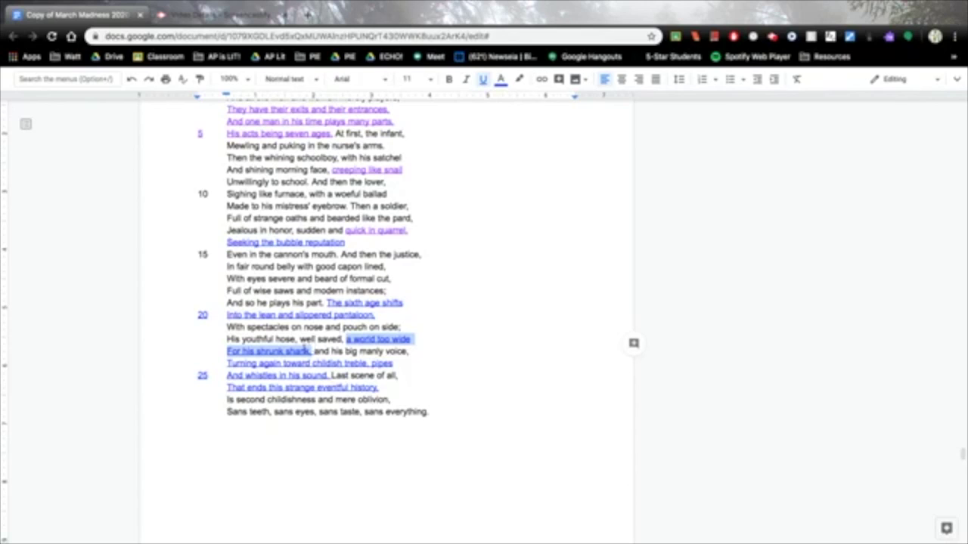
{"action": "left_click_drag", "start_coordinate": [226, 352], "coordinate": [417, 339]}
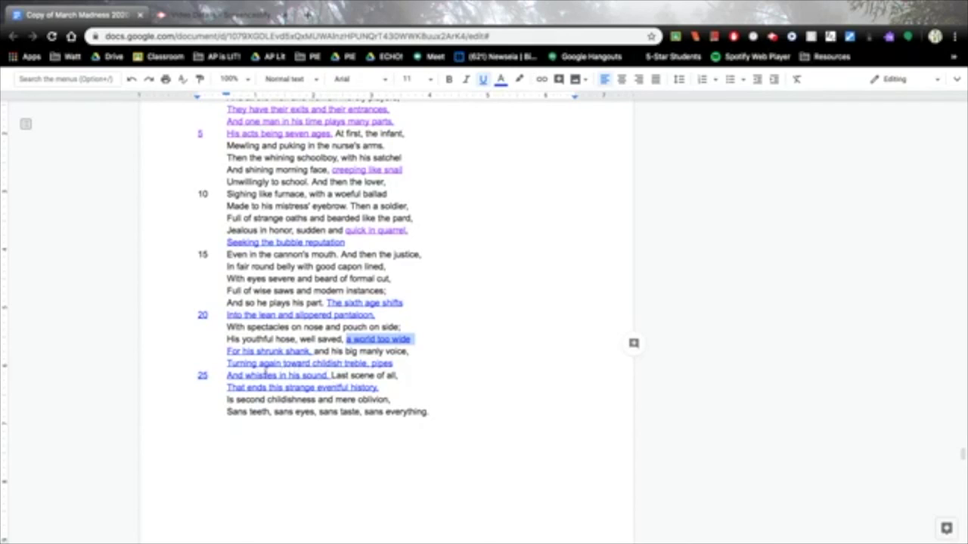
{"action": "left_click_drag", "start_coordinate": [227, 363], "coordinate": [330, 376]}
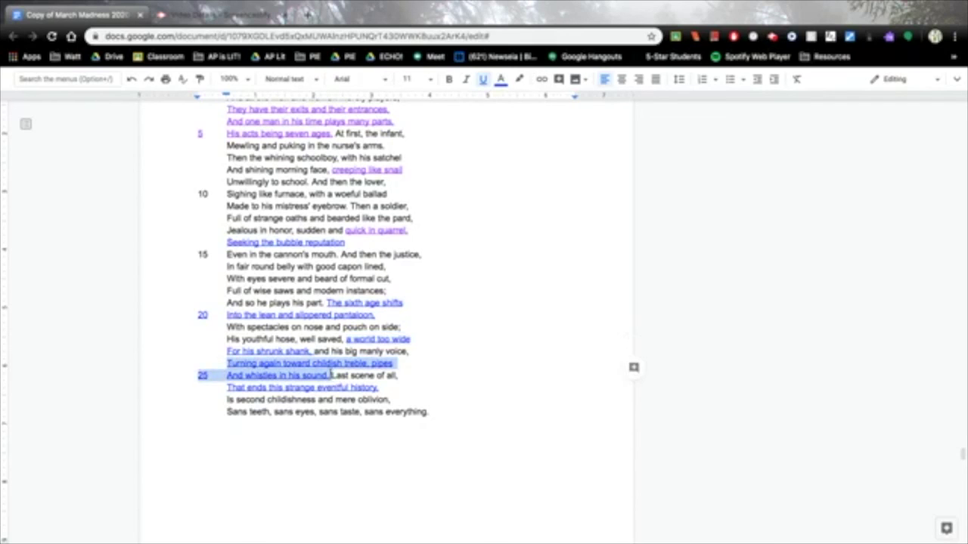
{"action": "left_click_drag", "start_coordinate": [227, 387], "coordinate": [395, 387]}
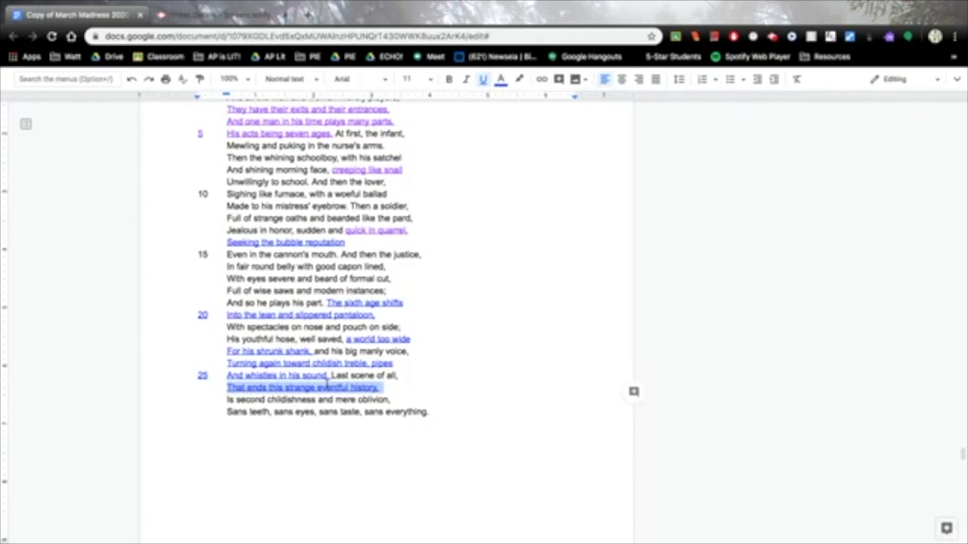
{"action": "scroll", "coordinate": [326, 385], "scroll_direction": "up", "scroll_amount": 3}
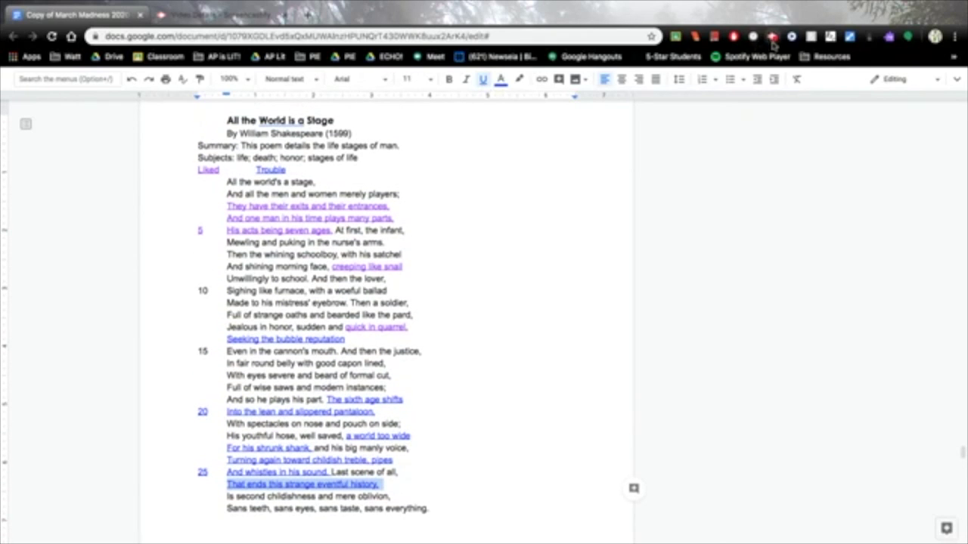
{"action": "left_click", "coordinate": [773, 45]}
{"action": "left_click", "coordinate": [701, 163]}
{"action": "left_click", "coordinate": [701, 163]}
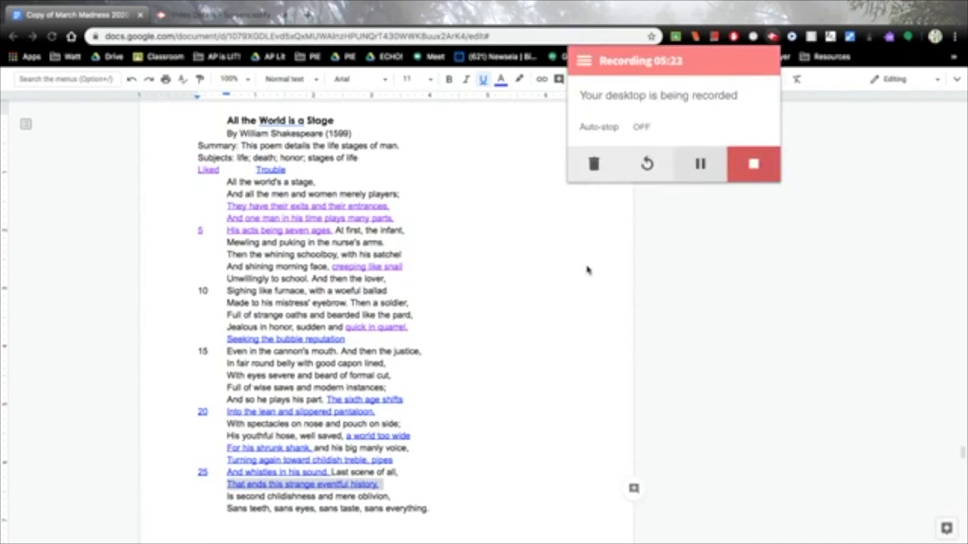
{"action": "left_click", "coordinate": [587, 270]}
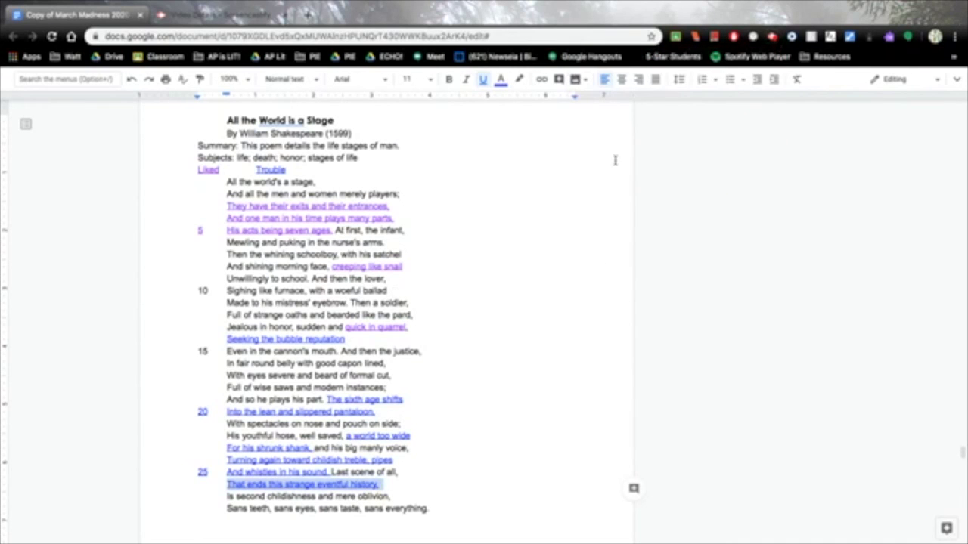
{"action": "scroll", "coordinate": [431, 229], "scroll_direction": "down", "scroll_amount": 1}
{"action": "left_click", "coordinate": [431, 227]}
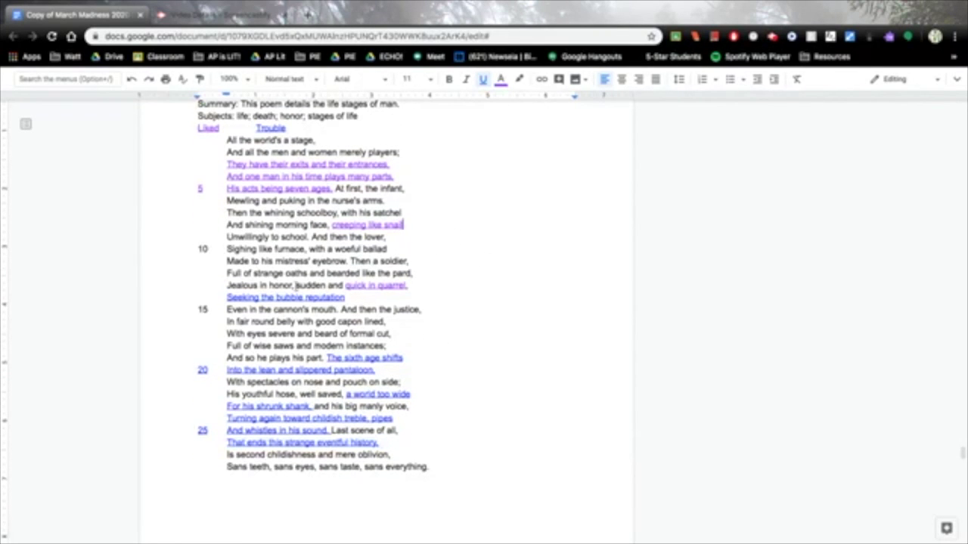
{"action": "scroll", "coordinate": [338, 185], "scroll_direction": "up", "scroll_amount": 1}
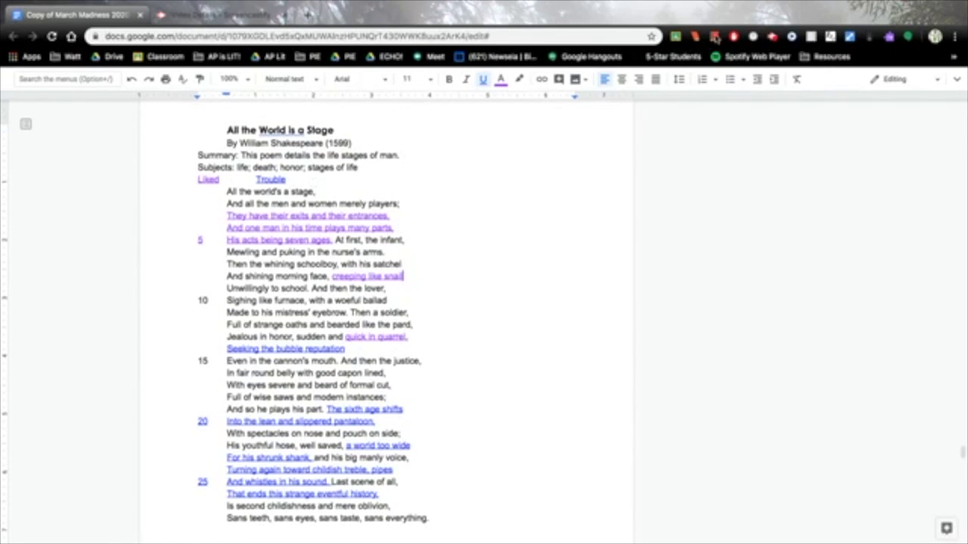
{"action": "left_click", "coordinate": [772, 37]}
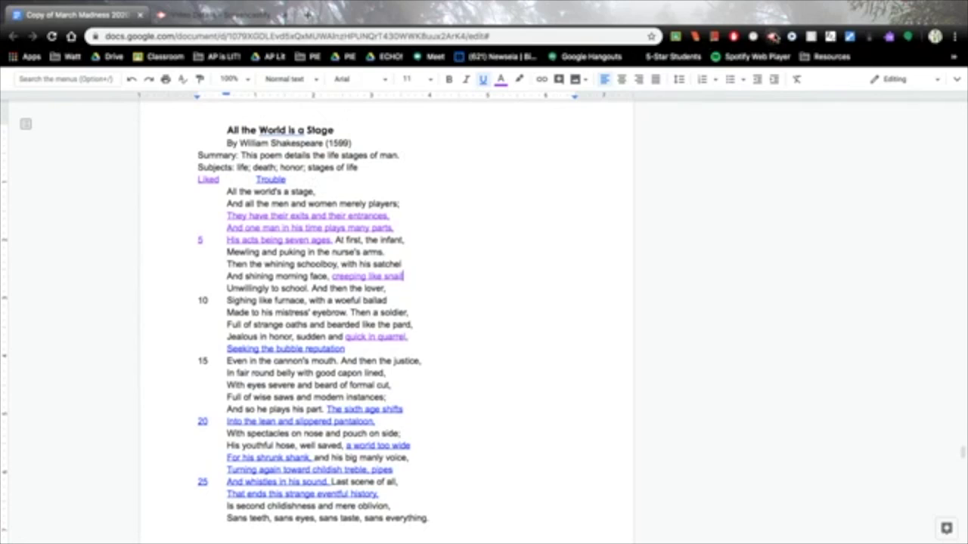